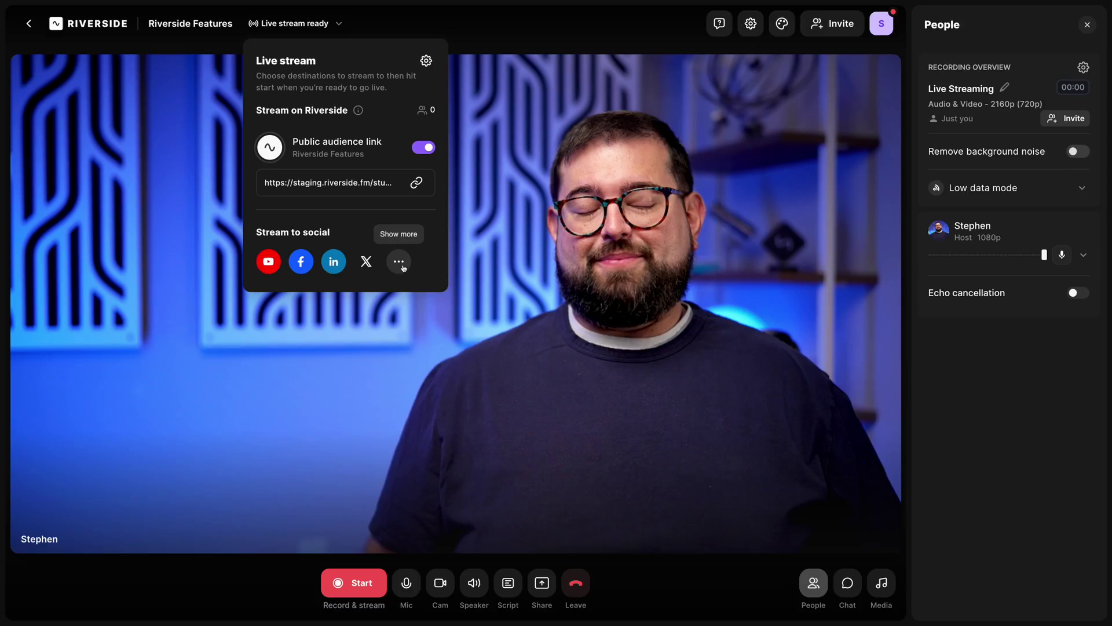
- Expand the list of streaming platforms and choose Custom RTMP
left_click(400, 263)
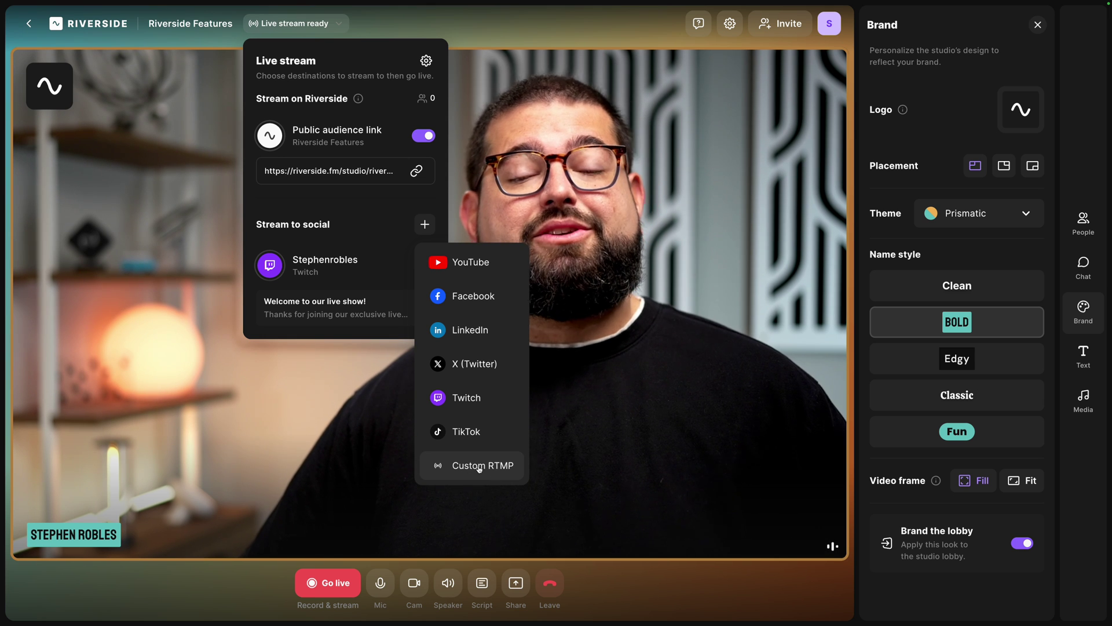
left_click(479, 466)
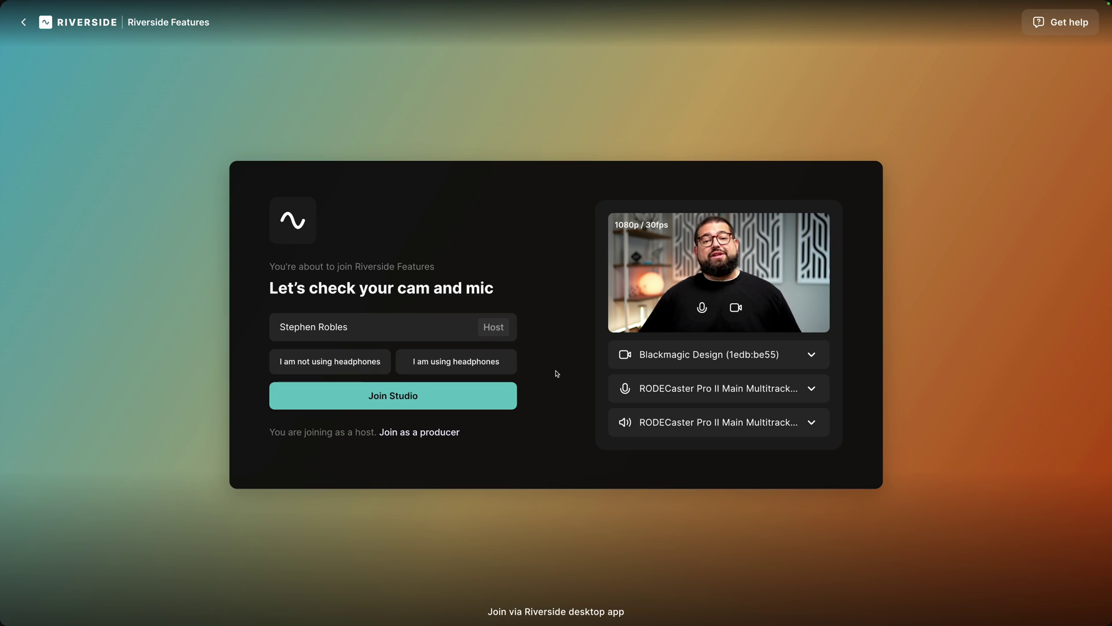
- Mark 'I am using headphones' and enter the Riverside Features studio
left_click(503, 364)
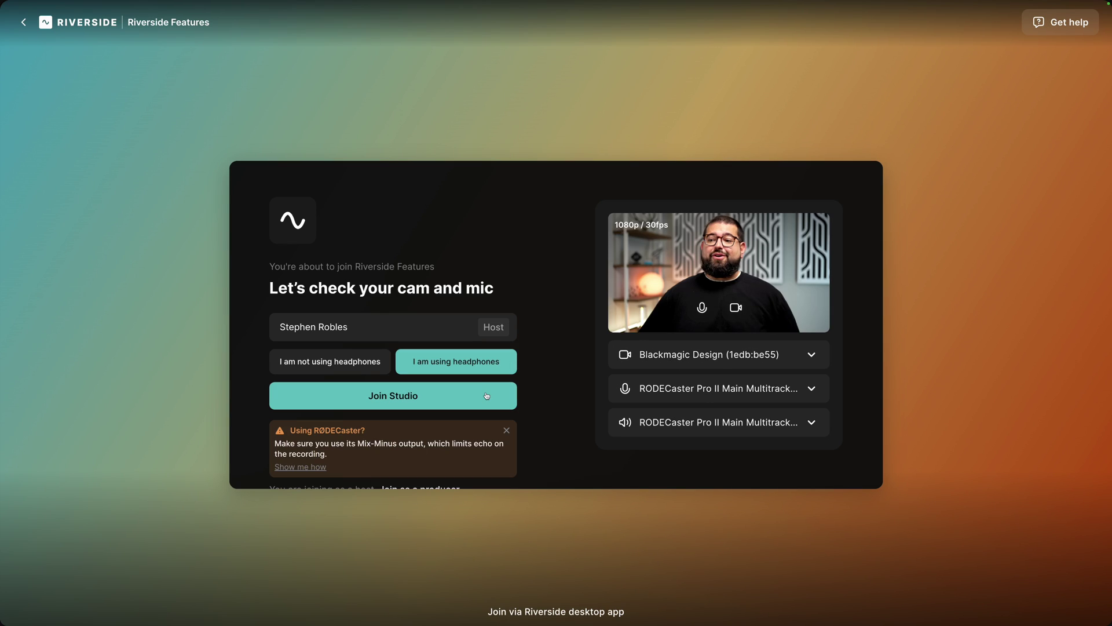
left_click(486, 395)
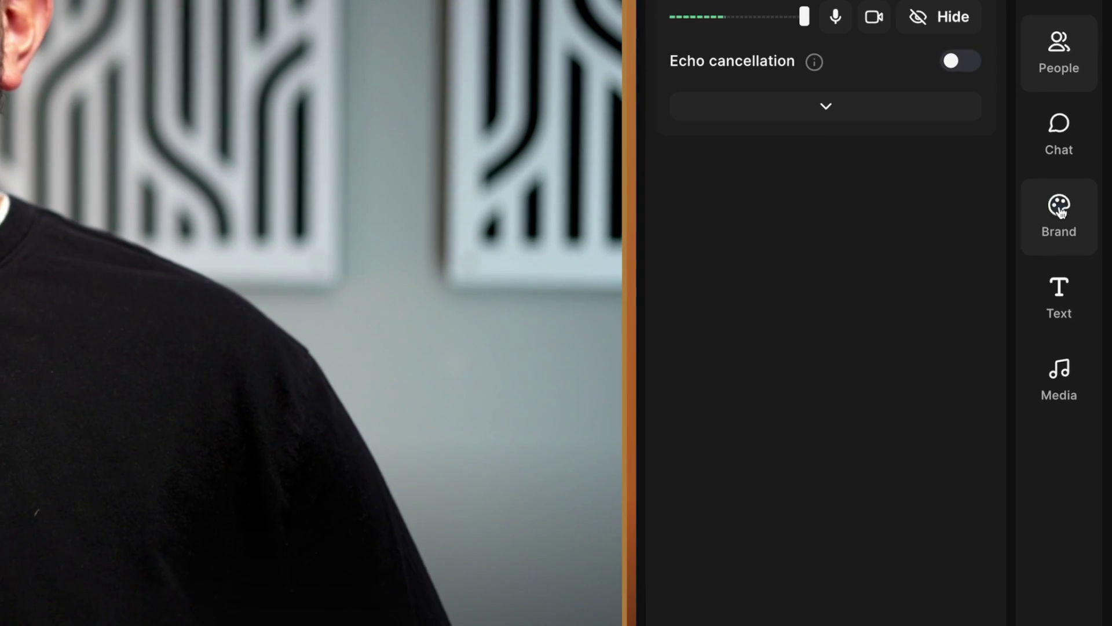
- Apply the Newsflash studio theme, then switch the theme back to Prismatic
left_click(1062, 211)
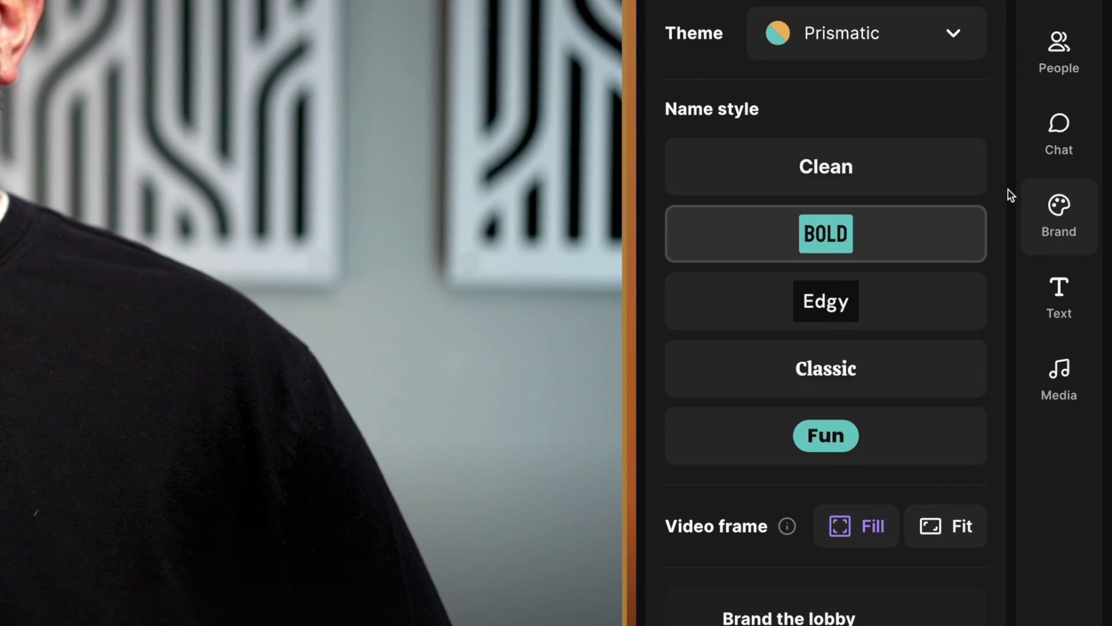
left_click(867, 42)
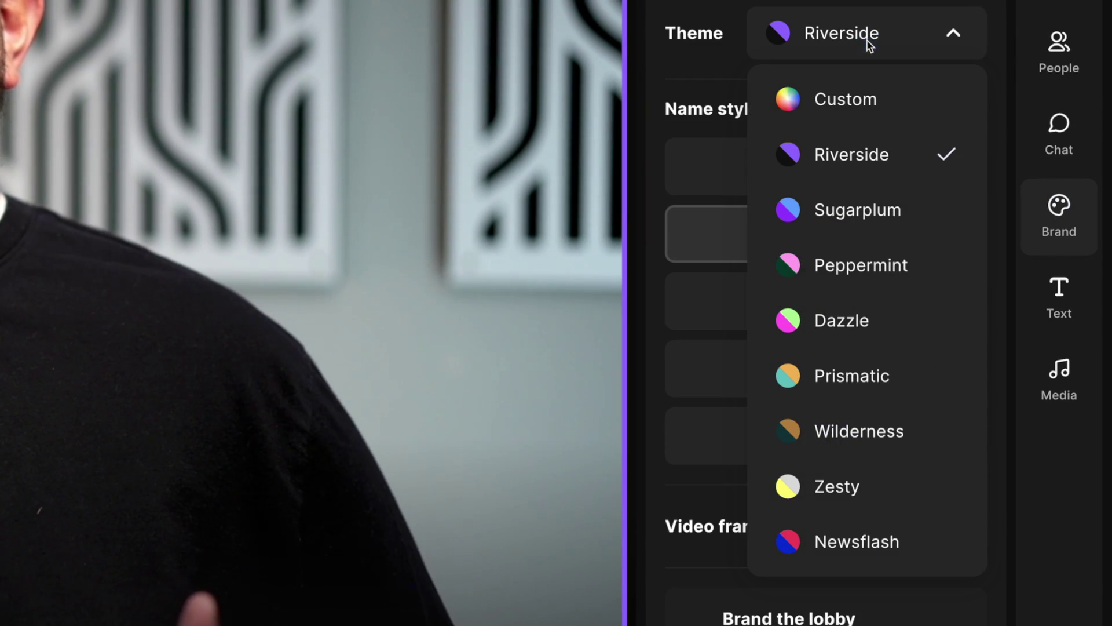
left_click(894, 536)
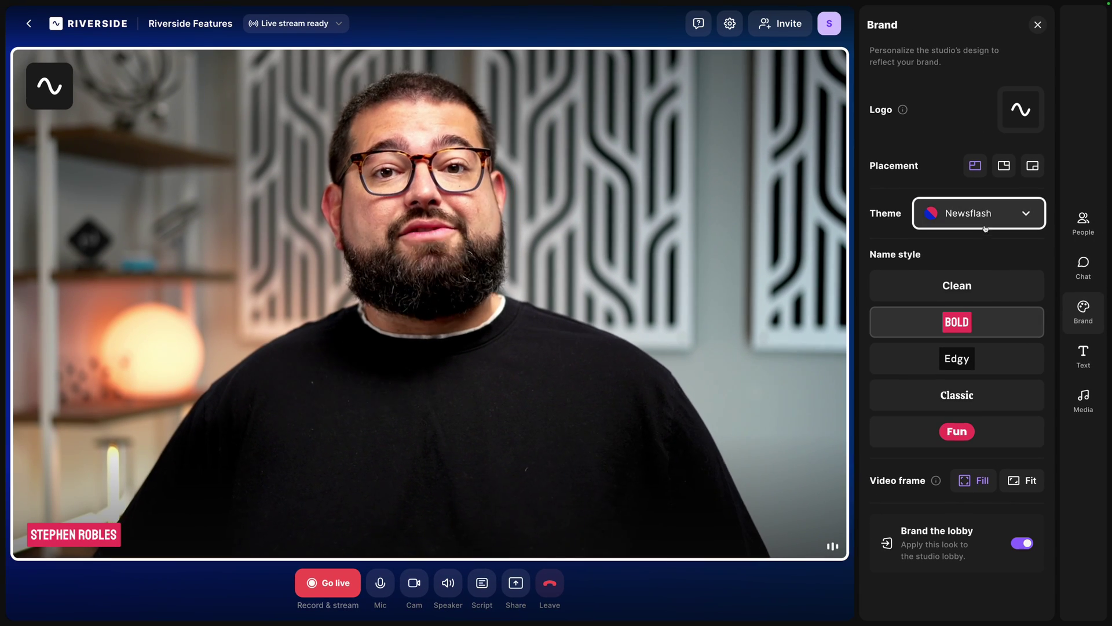
left_click(981, 211)
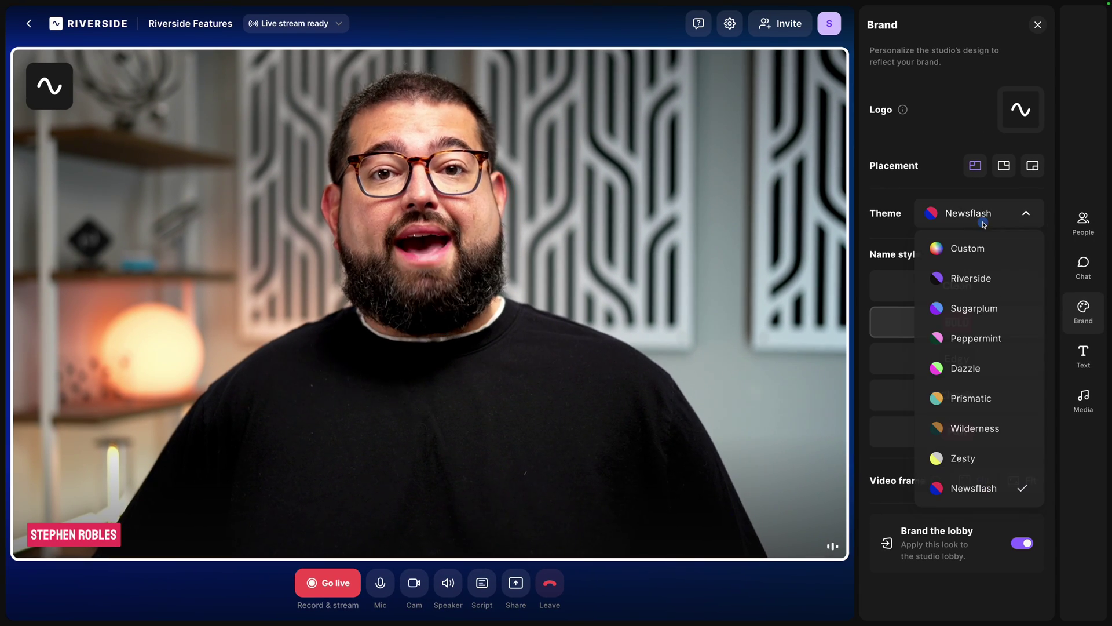
left_click(962, 400)
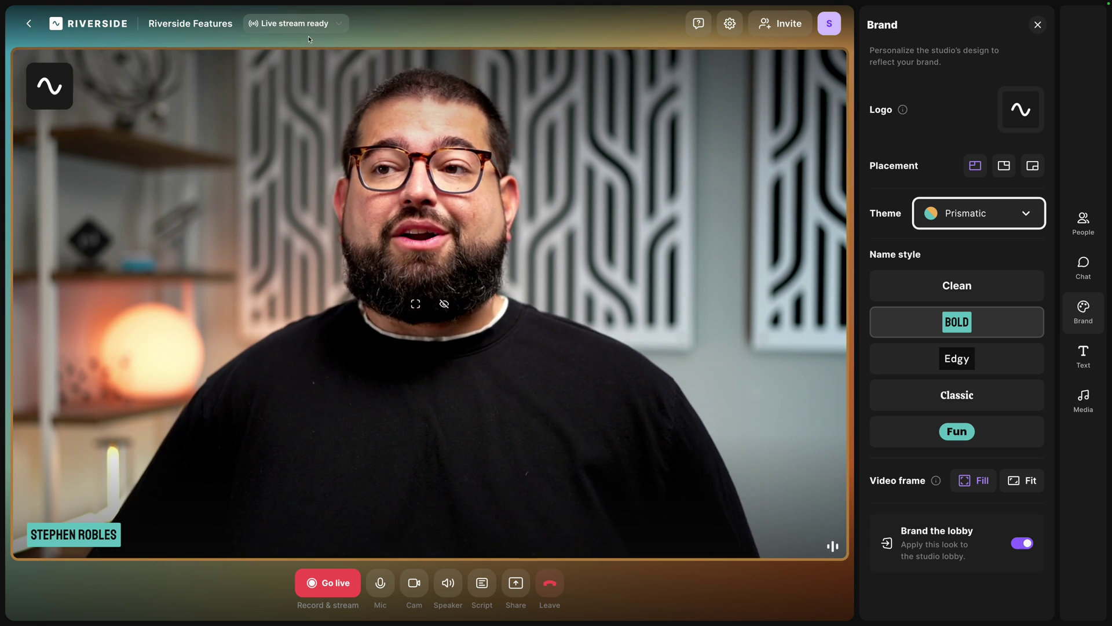
- Keep the live stream video quality at 1080p and list the available stream platforms
left_click(307, 25)
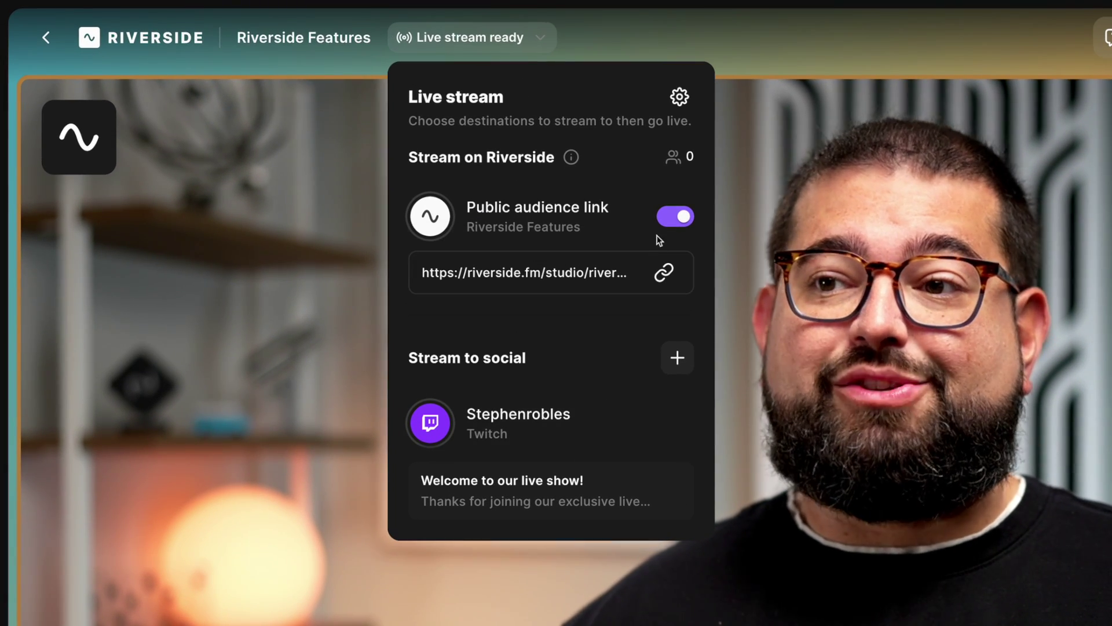
left_click(677, 98)
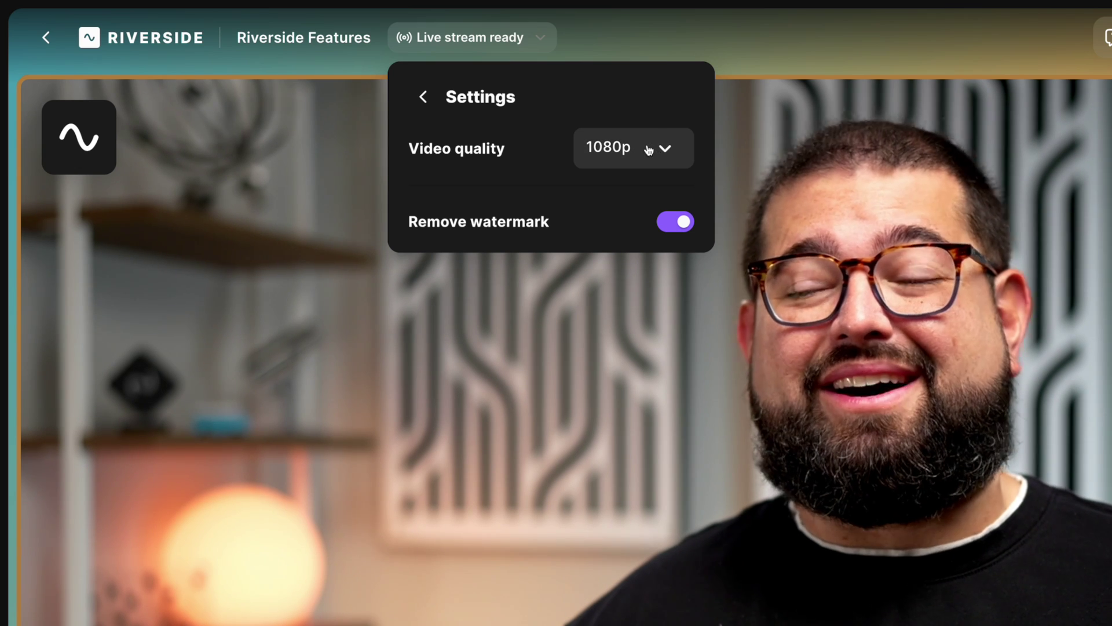
left_click(649, 150)
left_click(630, 246)
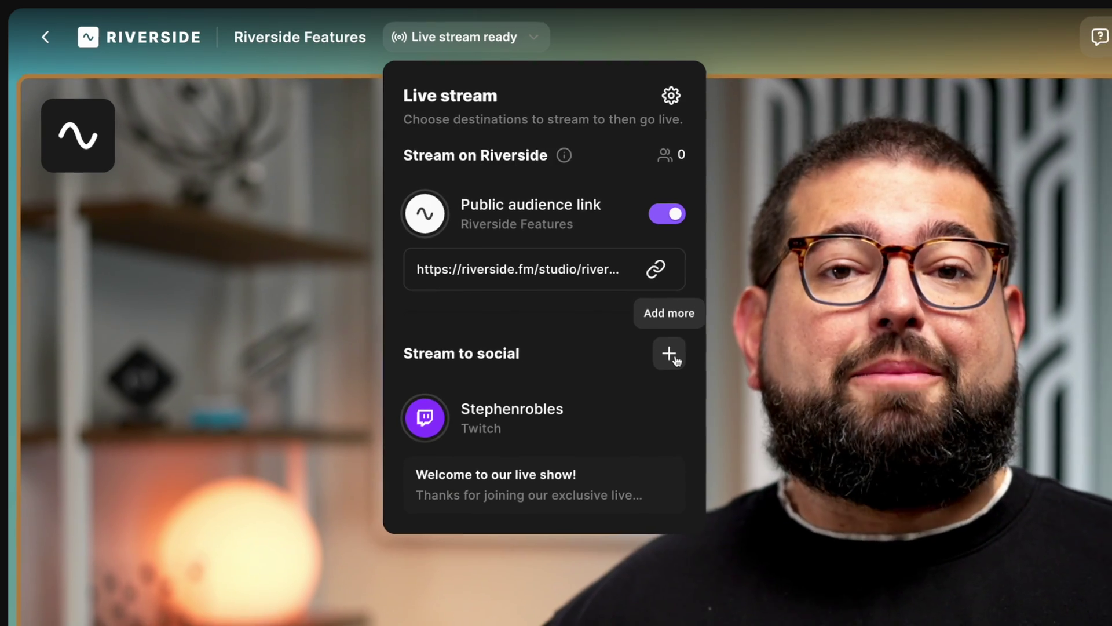
left_click(678, 360)
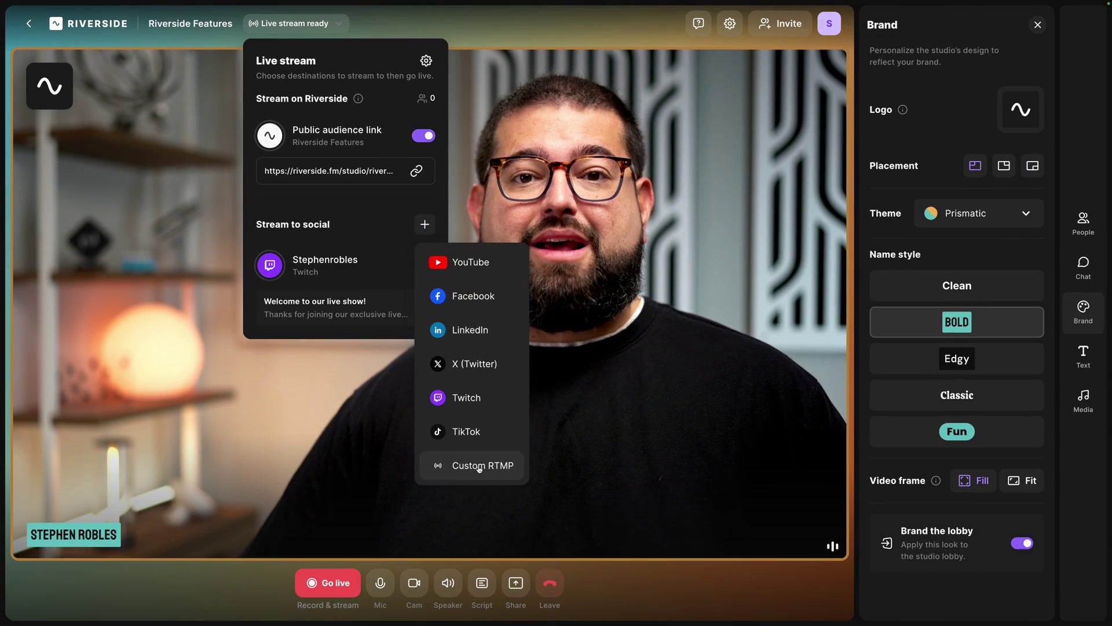
- Start a Custom RTMP destination and place the cursor in its Name field
left_click(479, 466)
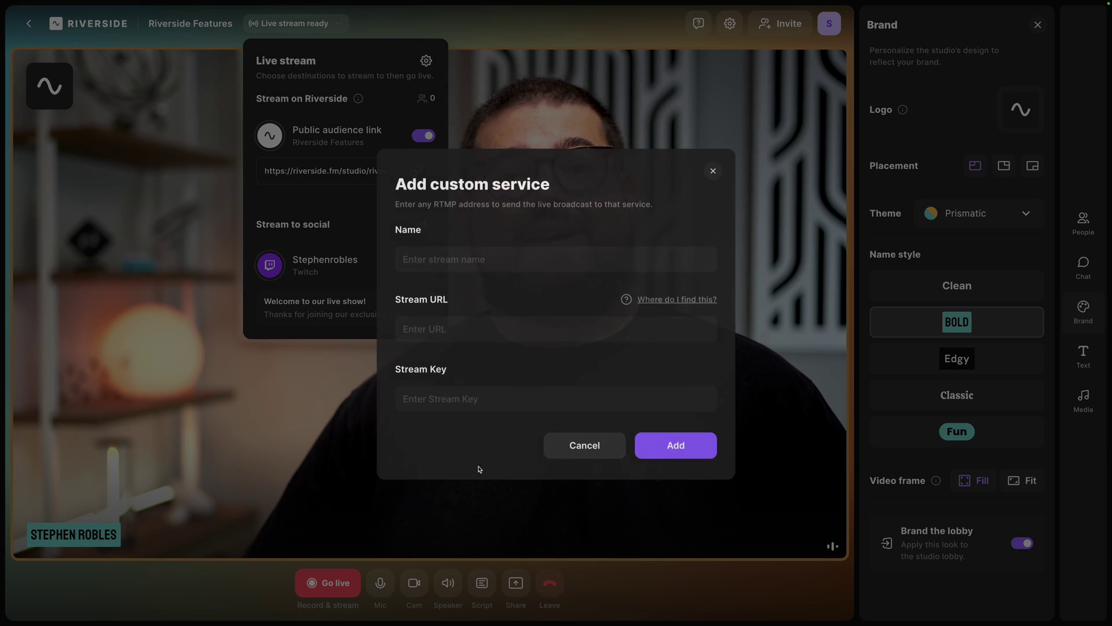
left_click(484, 256)
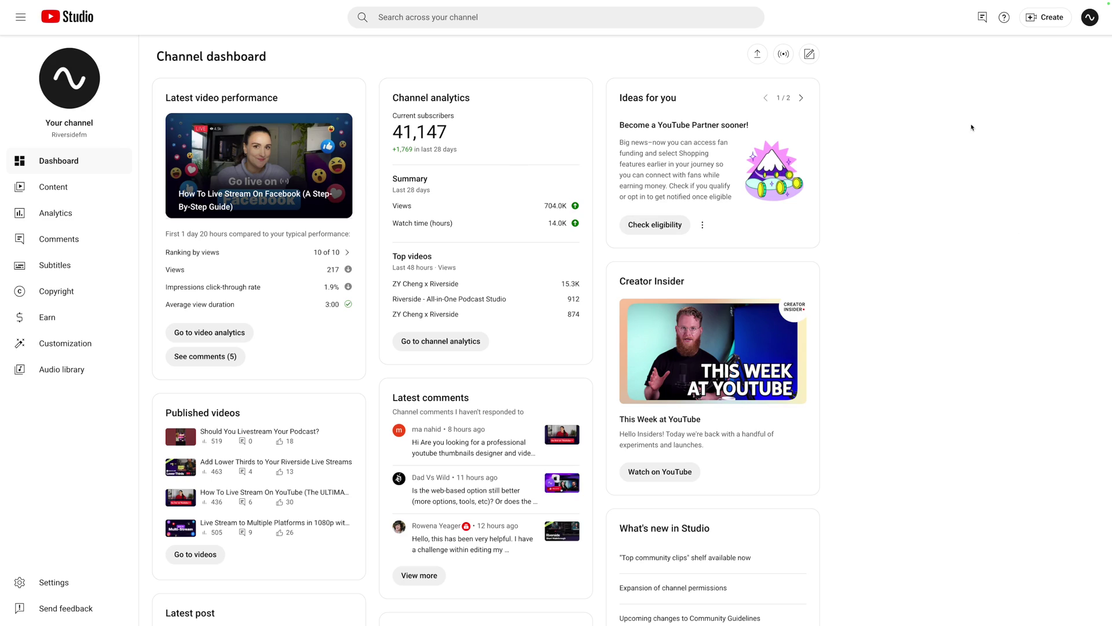
- Start scheduling a new YouTube live stream with fresh settings
left_click(1044, 17)
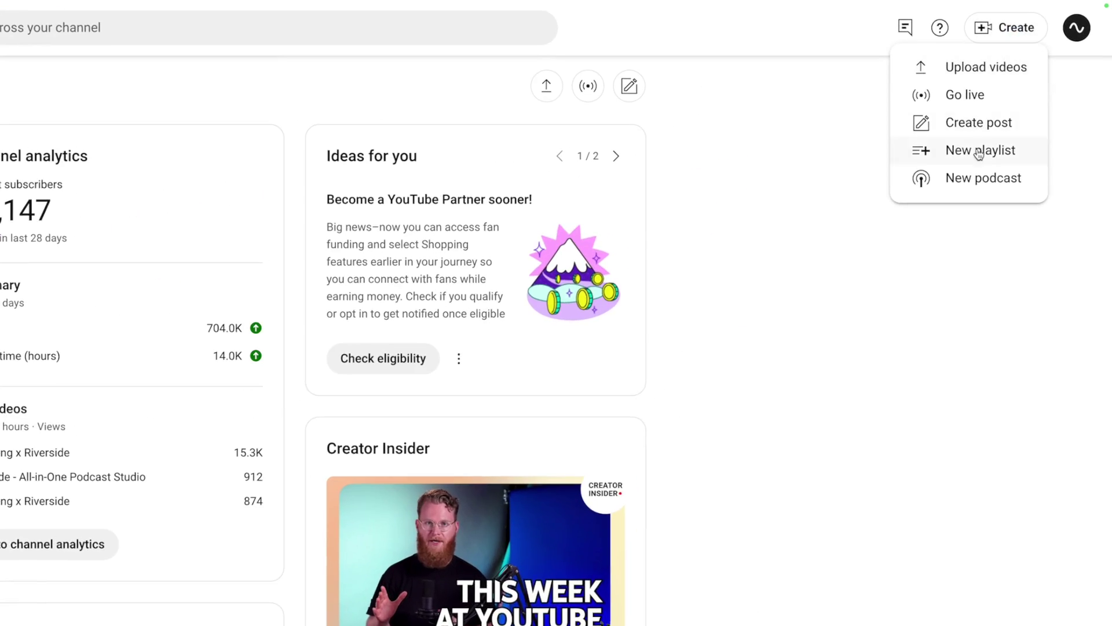
left_click(965, 95)
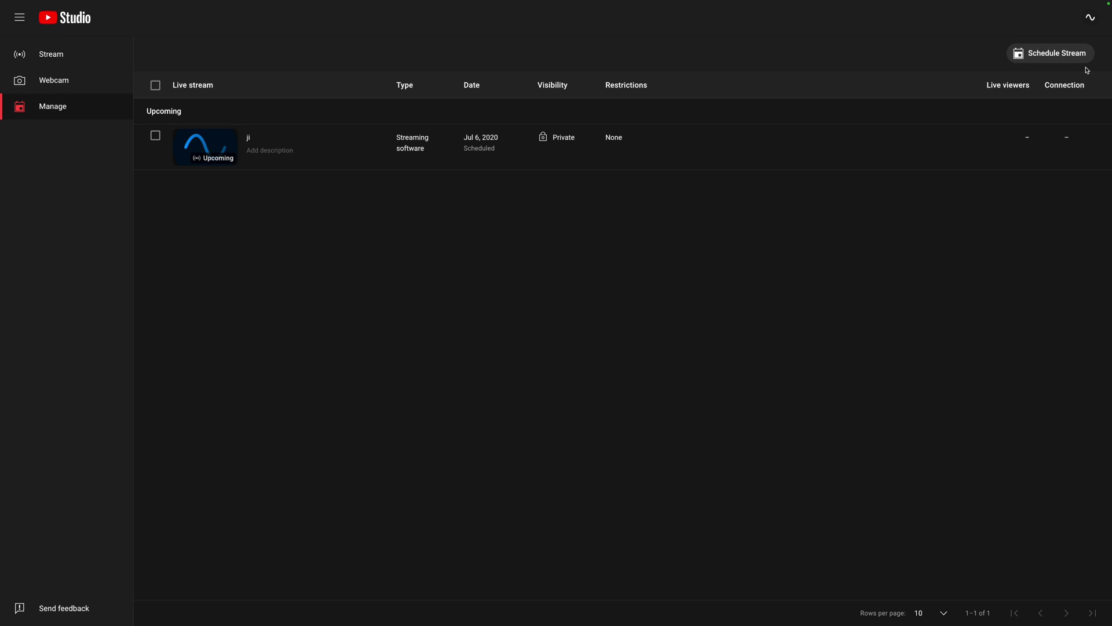
left_click(1064, 54)
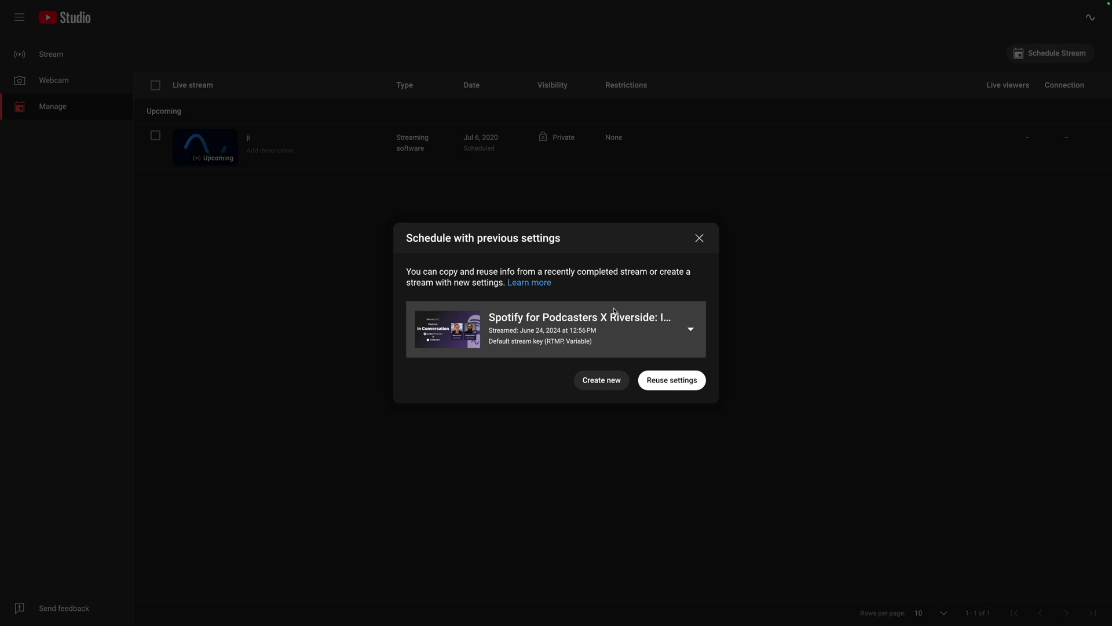
left_click(613, 377)
- Title the stream 'Test Stream' with description 'Go live!', keep Unlisted, and finish scheduling
left_click(527, 183)
type("Test Stream")
left_click(528, 255)
type("Go live!")
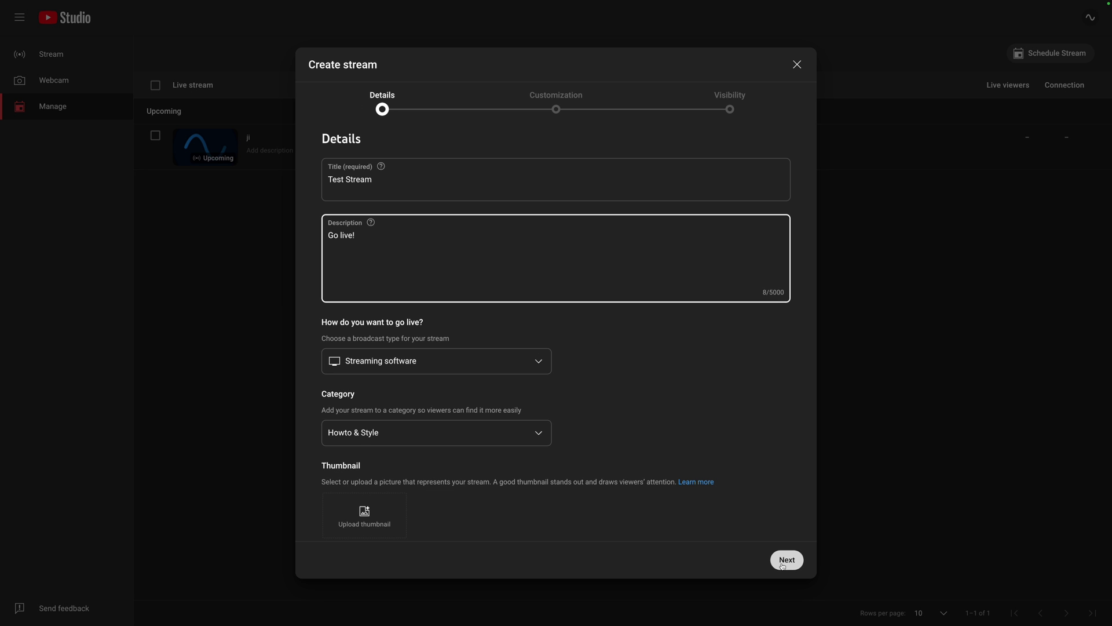
left_click(785, 561)
left_click(785, 560)
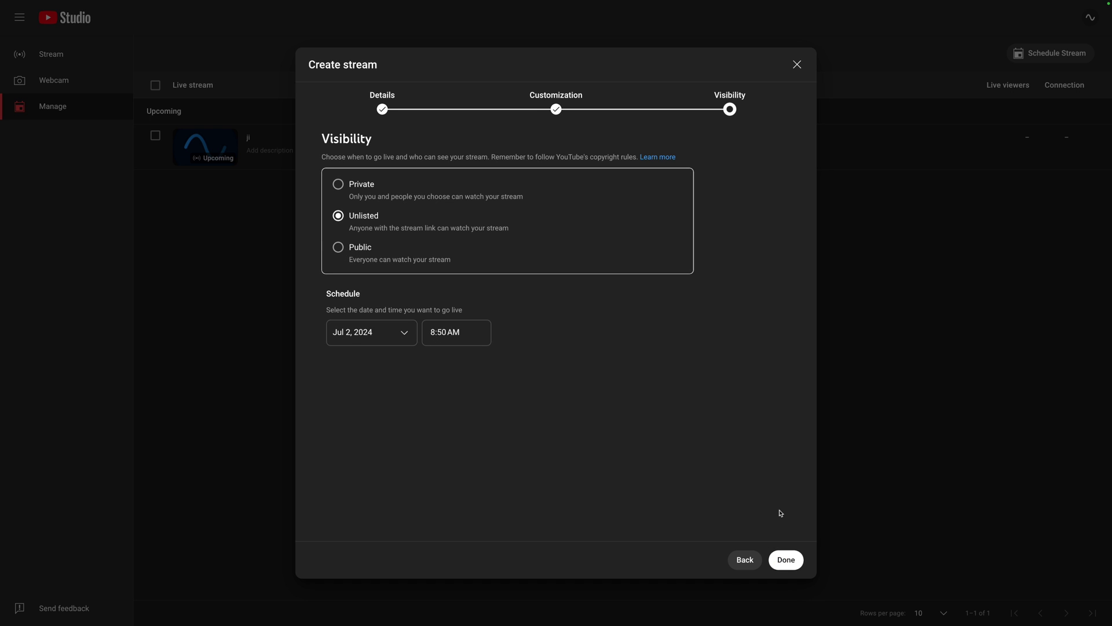
left_click(785, 559)
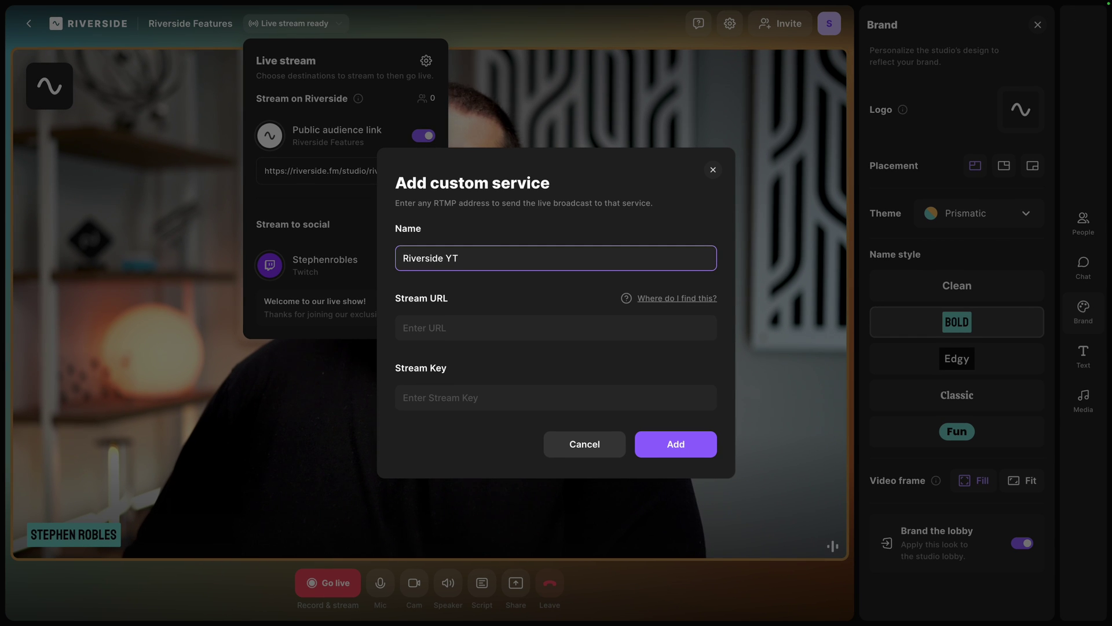
- Fill the custom service with the YouTube stream URL and key, adding it as Riverside YT
key("Tab")
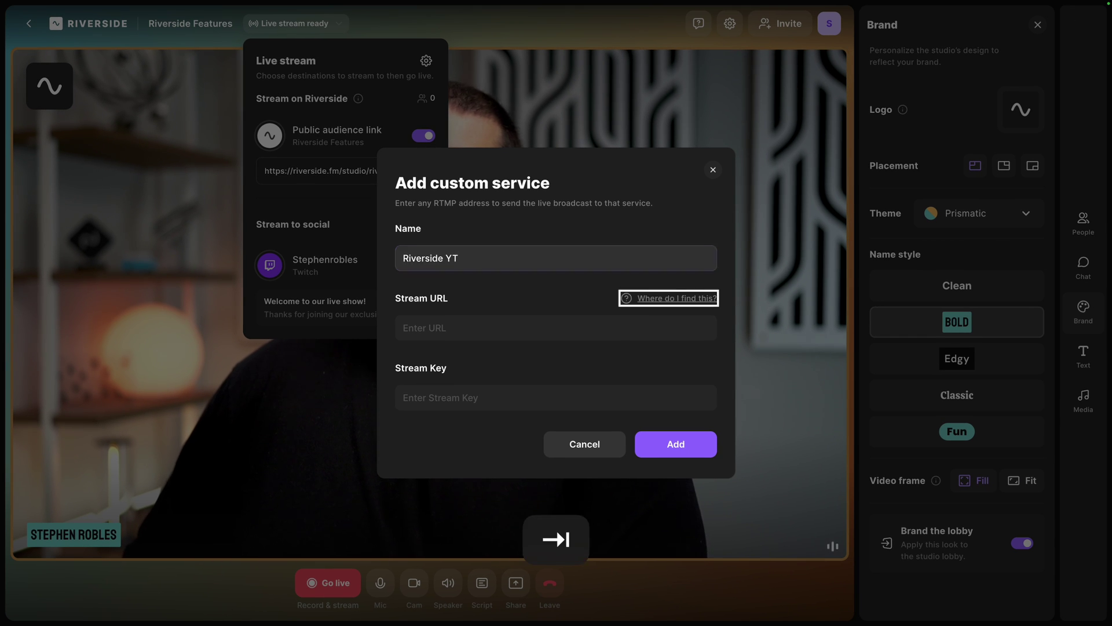
left_click(596, 327)
type("rtmp://a.rtmp.youtube.com/live2")
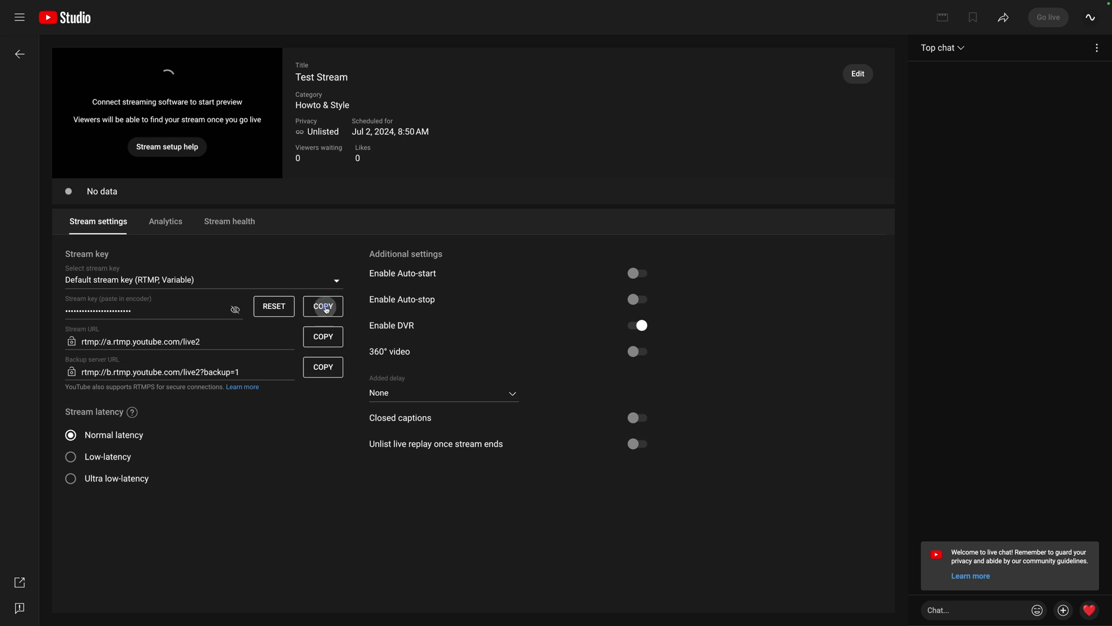
left_click(325, 308)
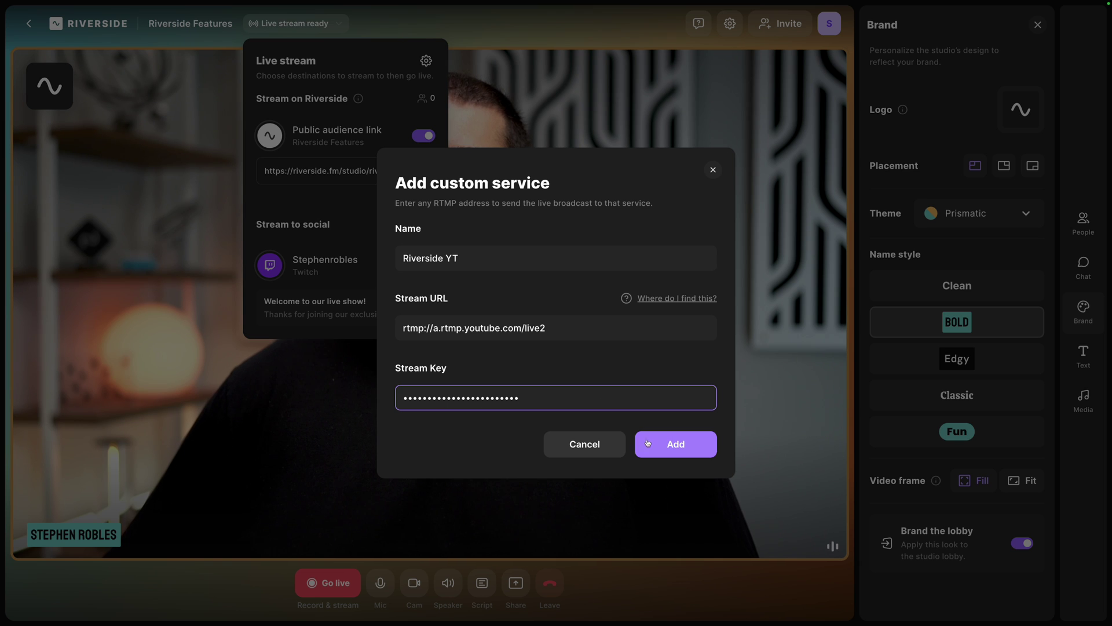
left_click(653, 443)
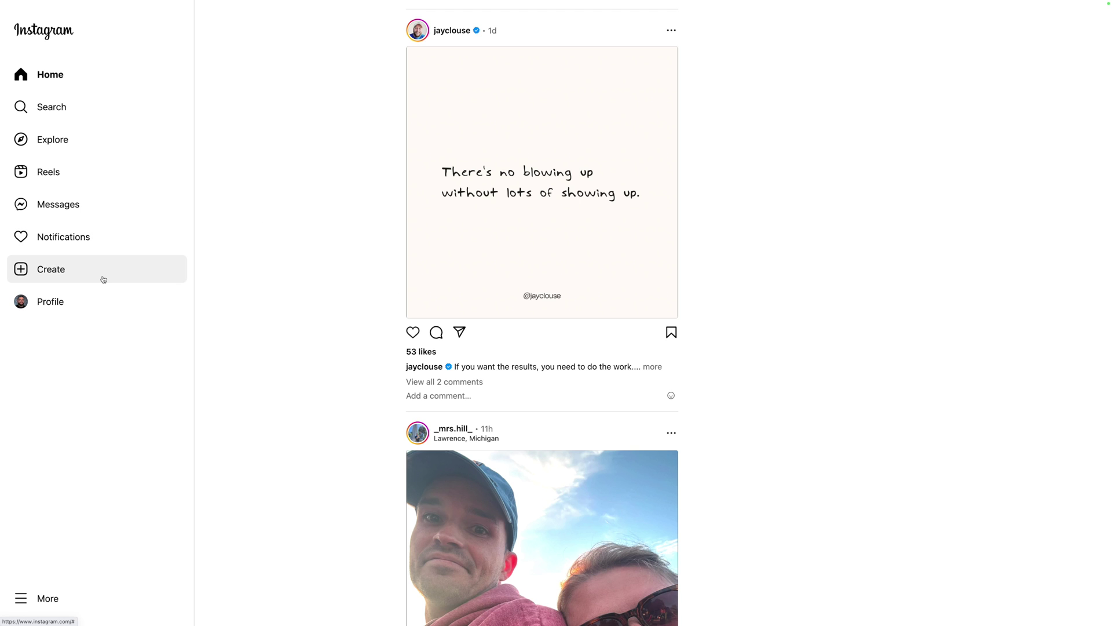
- Set up a Public Instagram live video and copy its stream URL
left_click(103, 279)
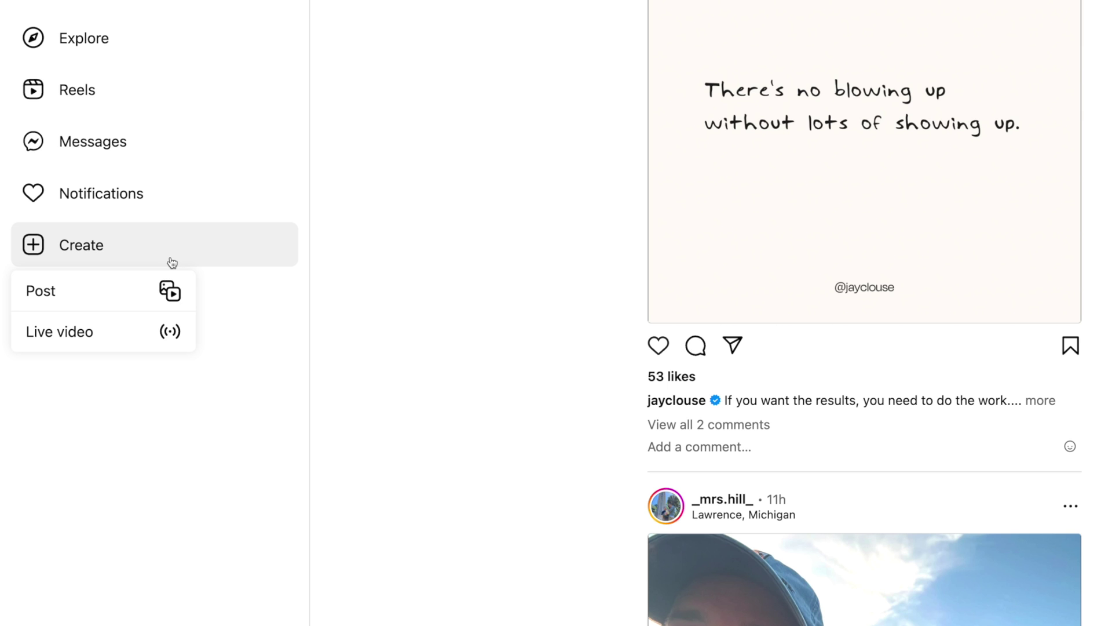
left_click(109, 337)
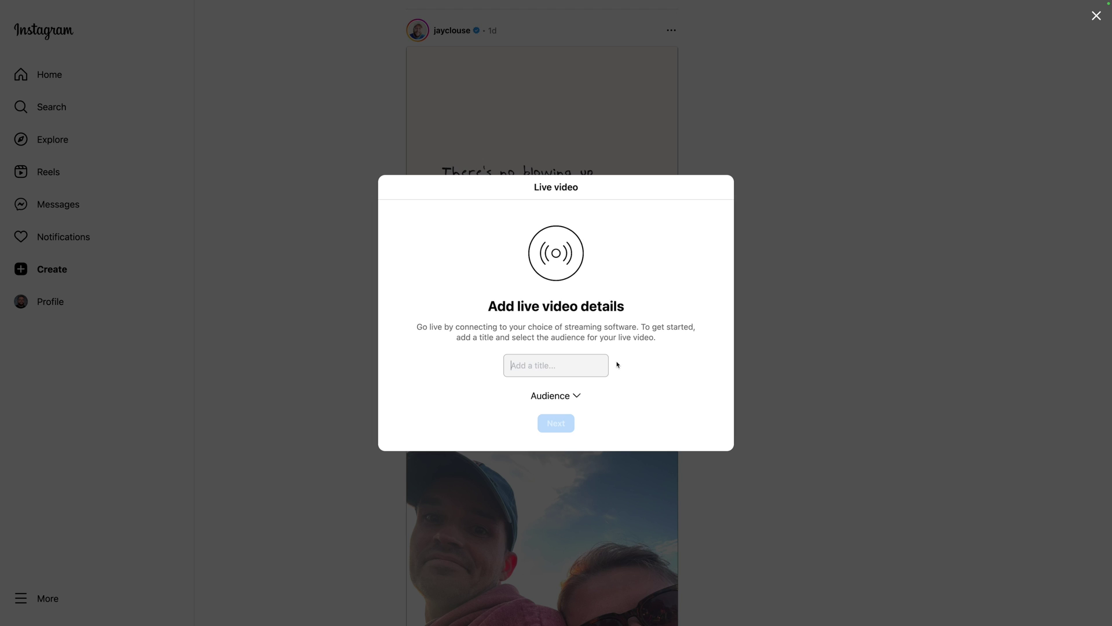
left_click(569, 397)
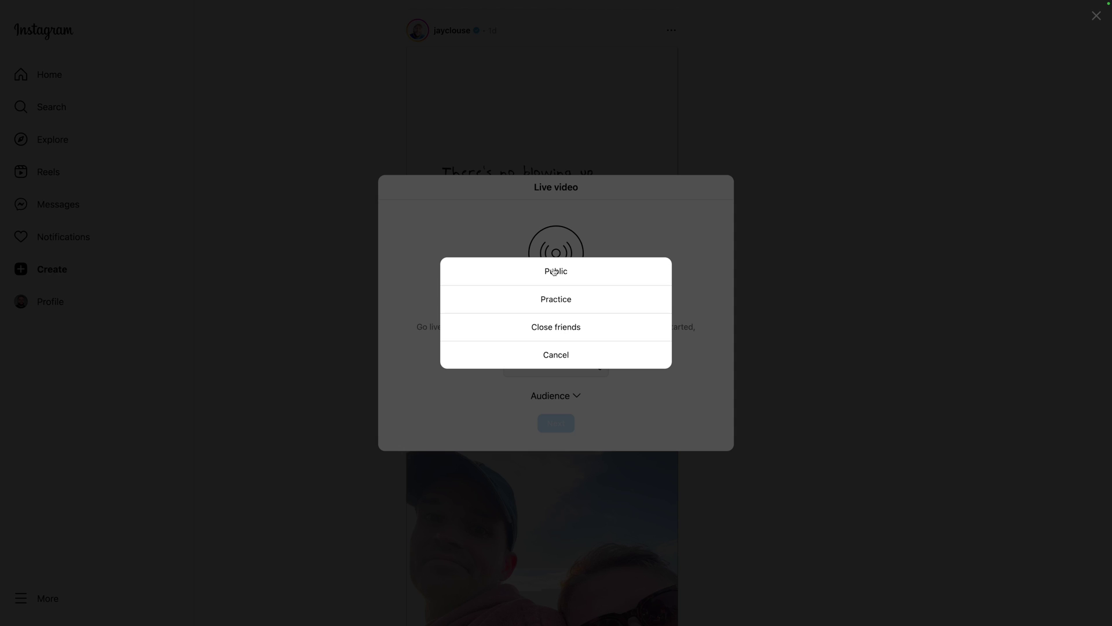
left_click(554, 271)
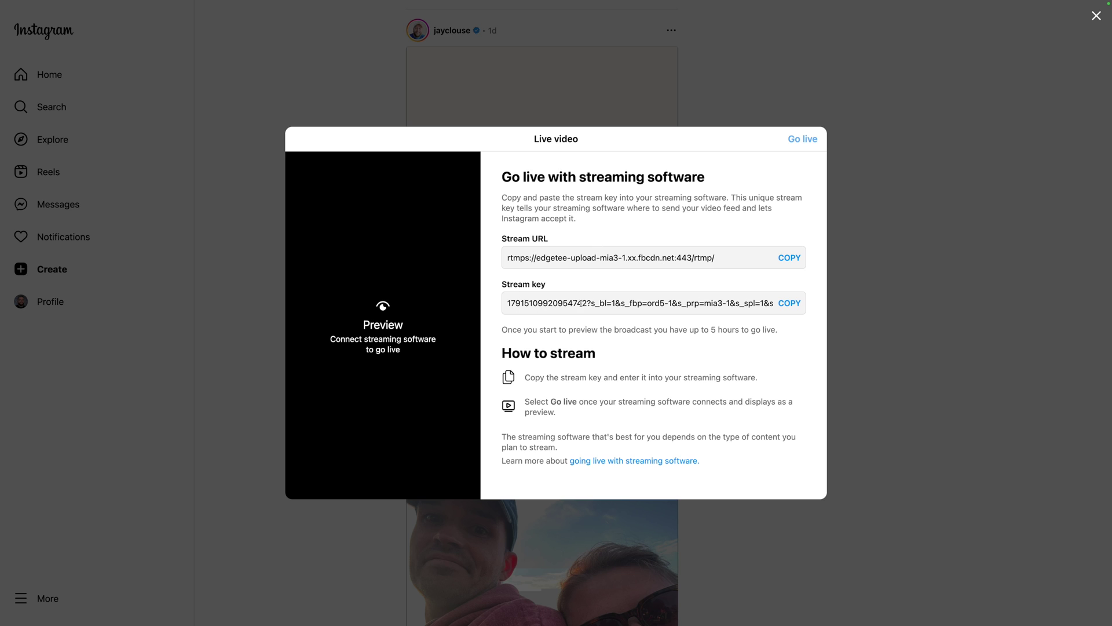
left_click(790, 258)
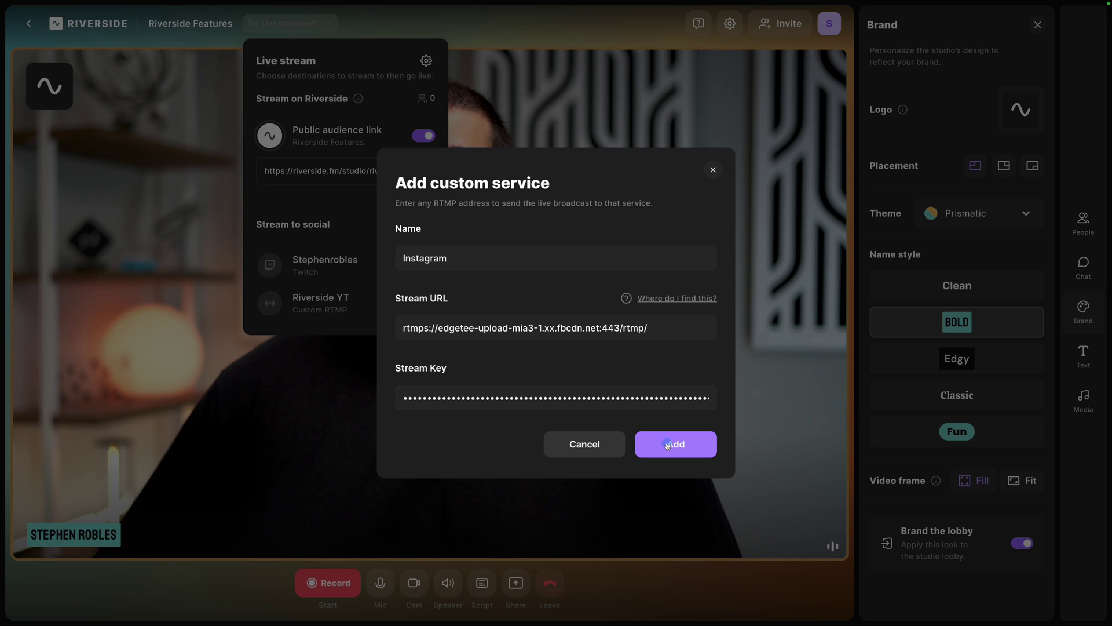
- Add the Instagram custom destination with its pasted stream key
left_click(667, 443)
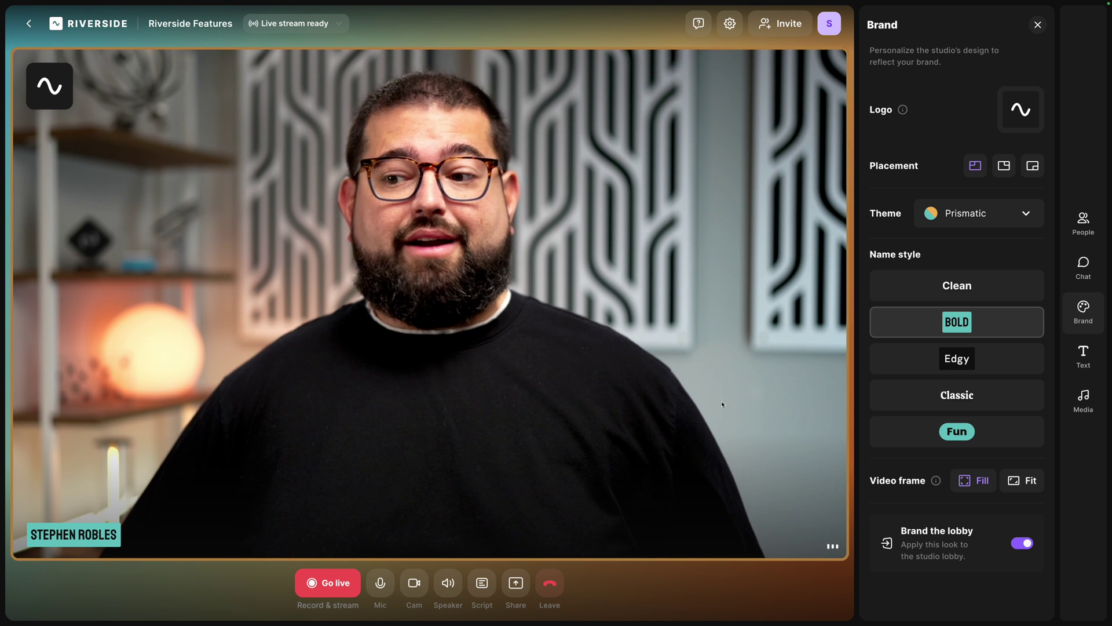
- Go live, recording and streaming to the YouTube and Instagram destinations
left_click(350, 581)
left_click(324, 511)
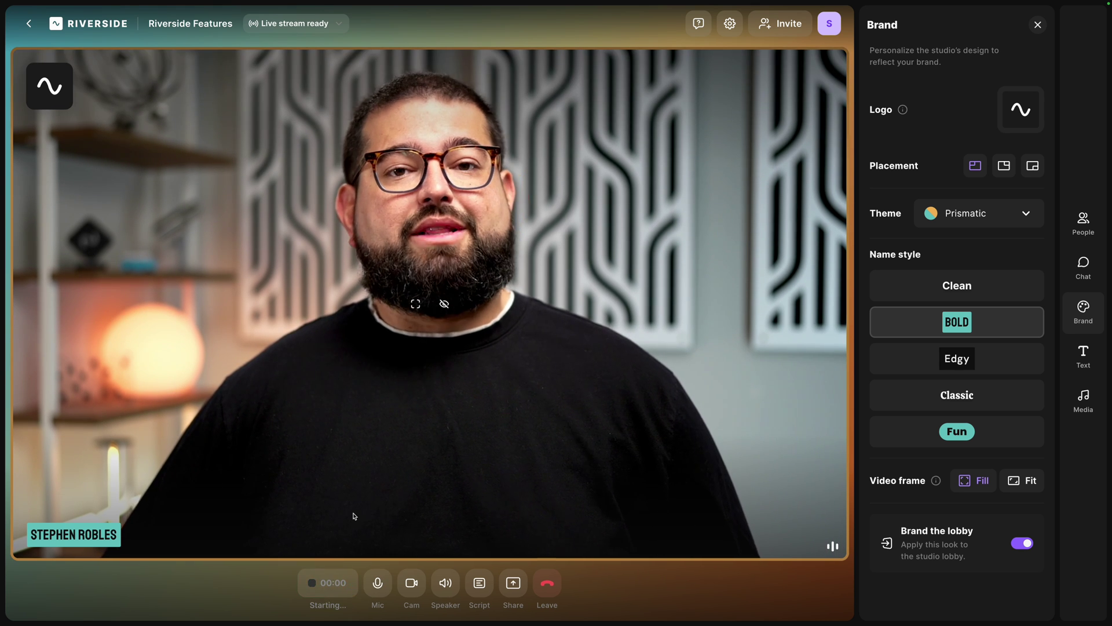